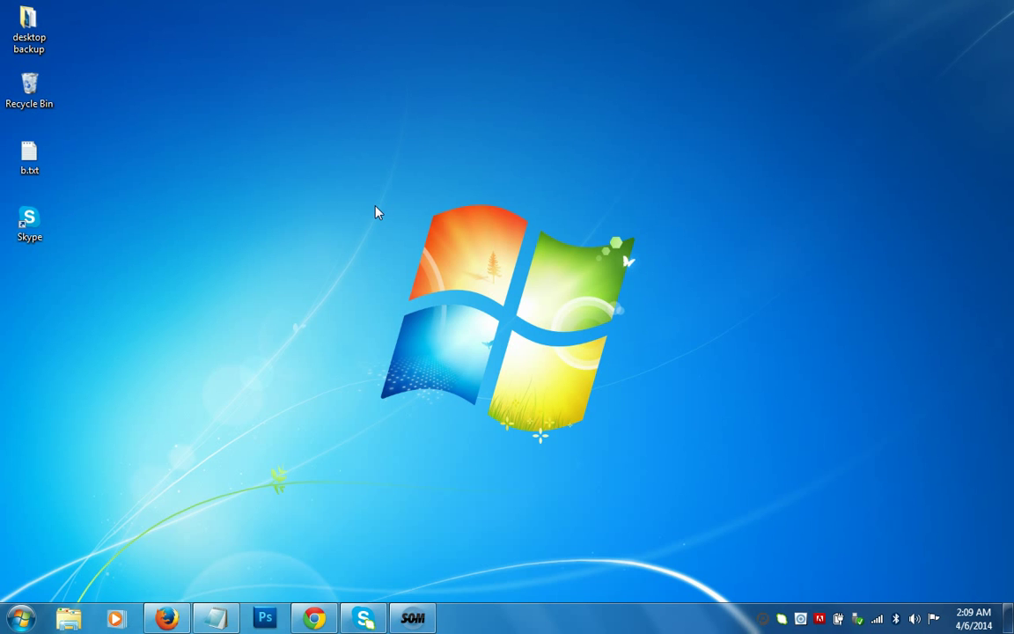
Apply the Windows 7 Basic theme in the desktop's personalization settings and close them.
{"action": "right_click", "coordinate": [376, 213]}
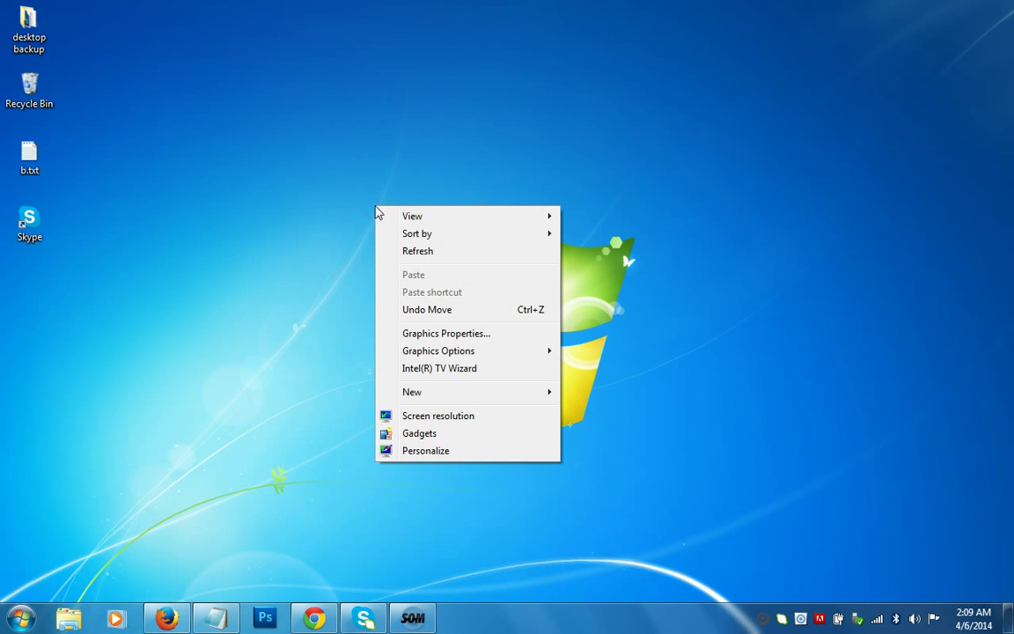
{"action": "left_click", "coordinate": [438, 450]}
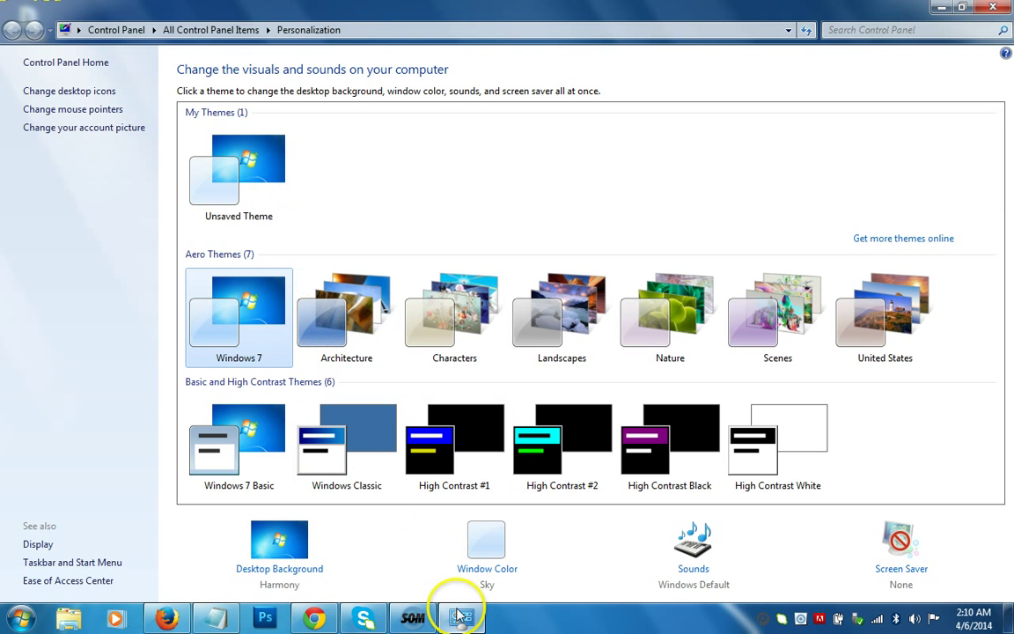
{"action": "mouse_move", "coordinate": [459, 619]}
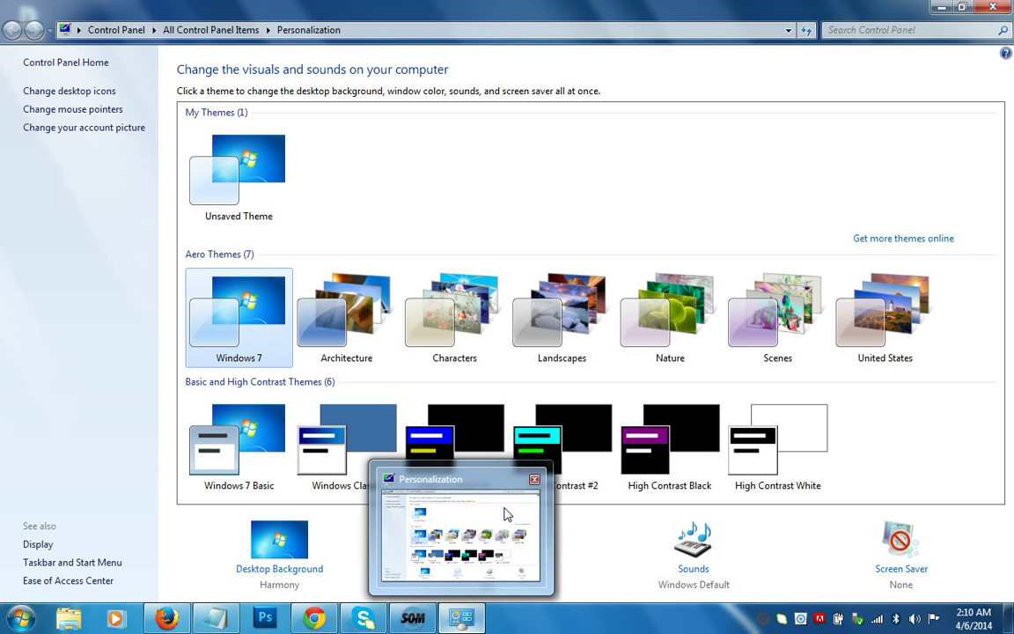
{"action": "left_click", "coordinate": [491, 140]}
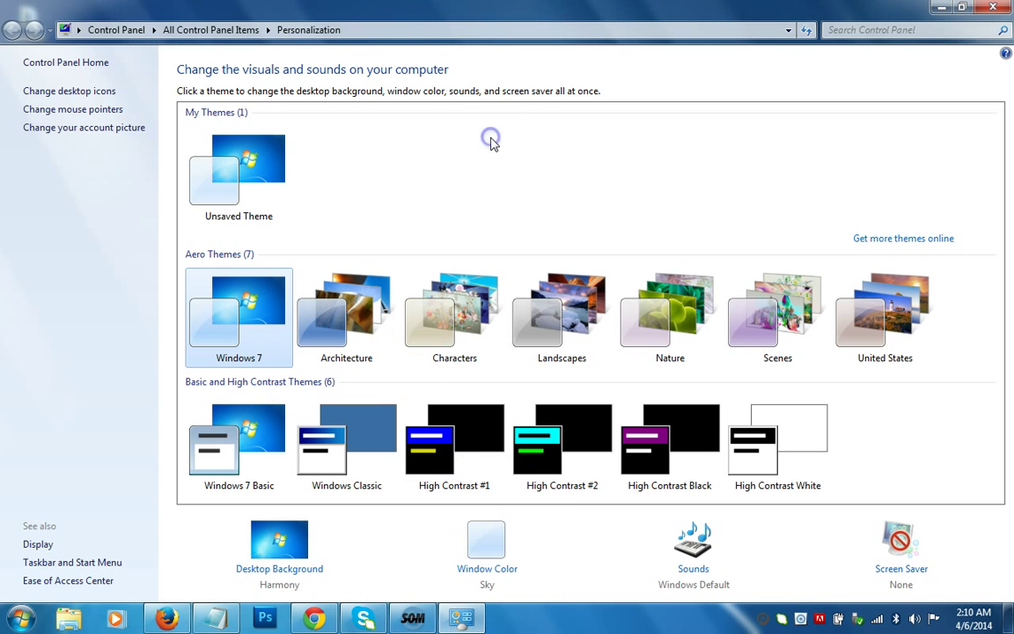
{"action": "left_click", "coordinate": [227, 467]}
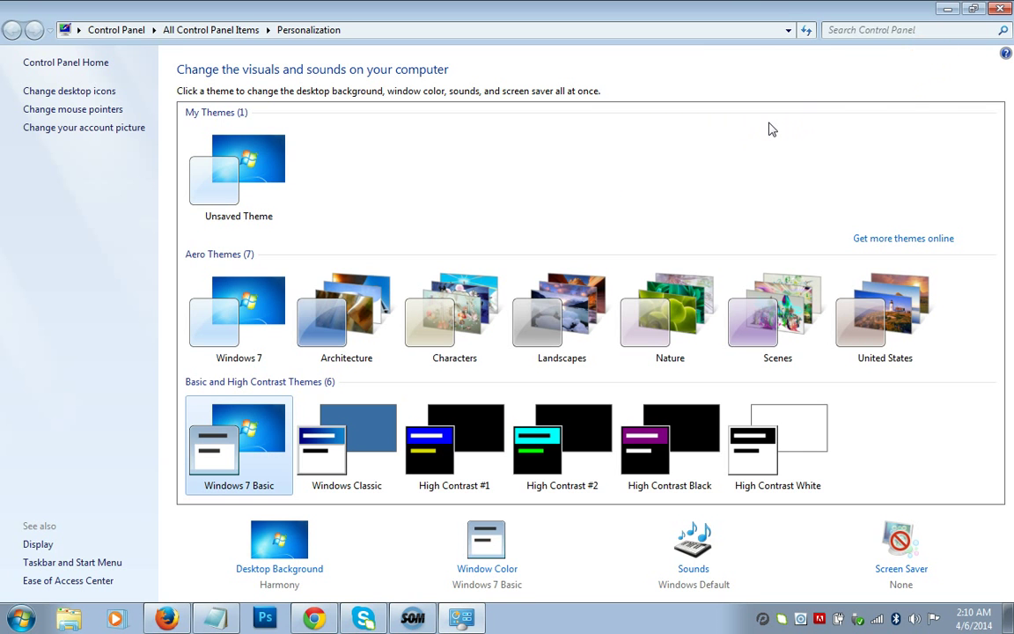
{"action": "left_click", "coordinate": [999, 9]}
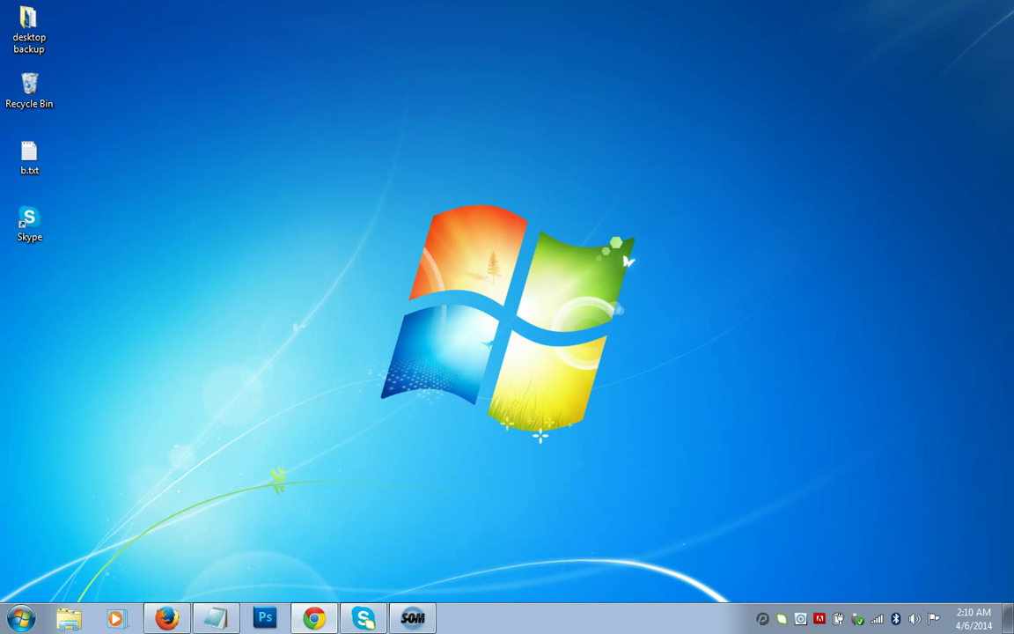
Open the Performance Options from the computer's advanced system settings.
{"action": "left_click", "coordinate": [18, 619]}
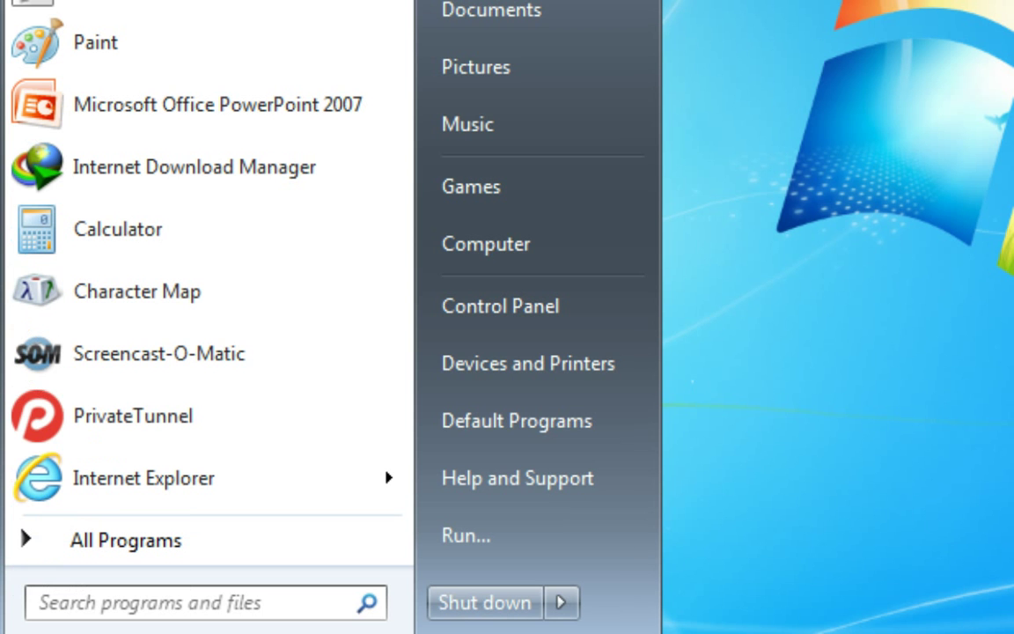
{"action": "left_click", "coordinate": [552, 240]}
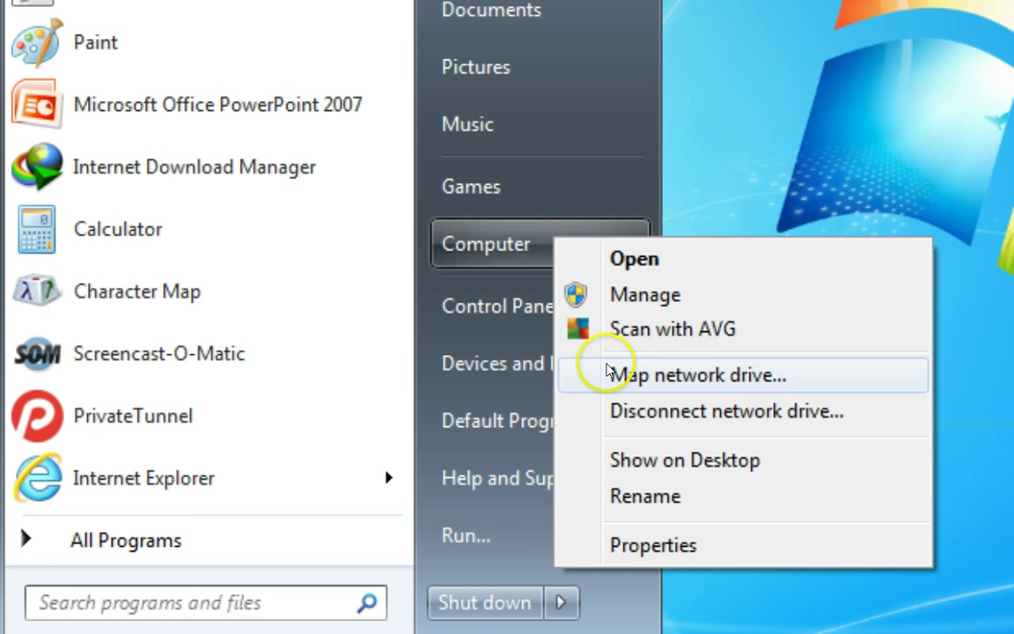
{"action": "left_click", "coordinate": [642, 543]}
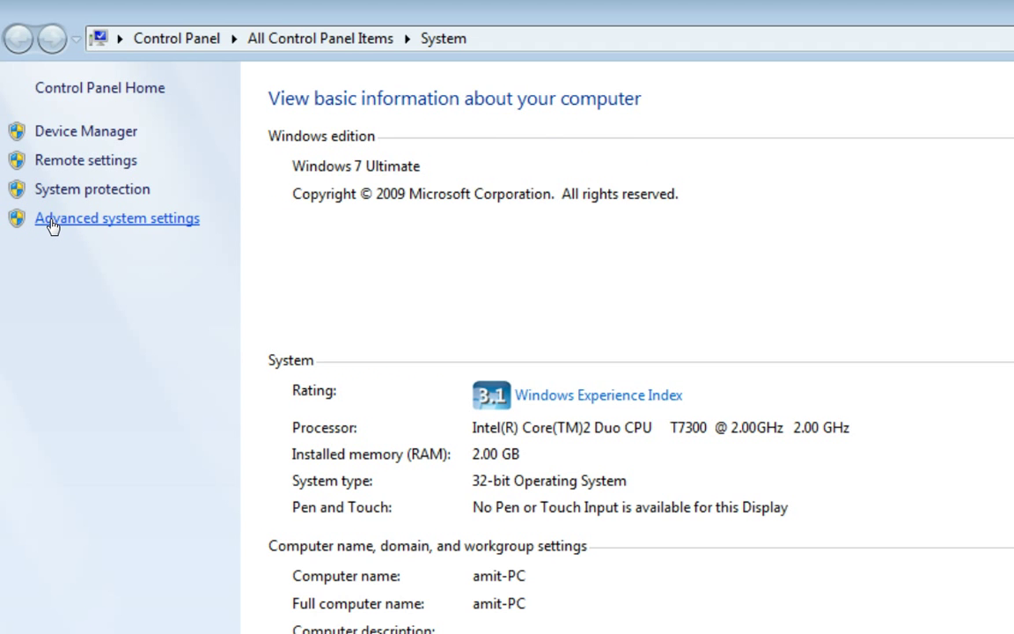
{"action": "left_click", "coordinate": [50, 220]}
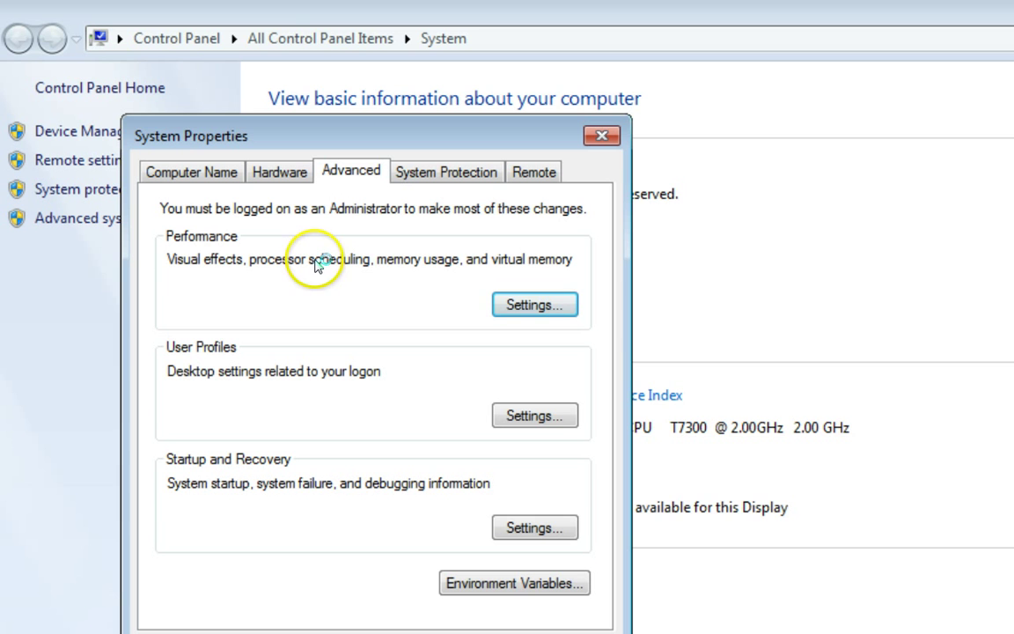
{"action": "left_click", "coordinate": [523, 308]}
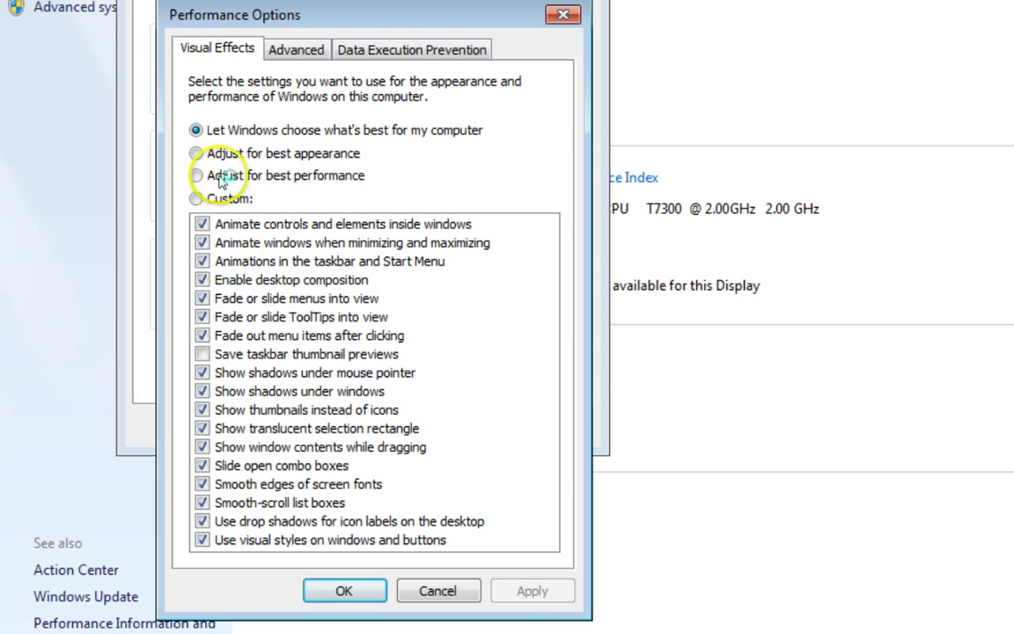
Adjust the visual effects for best performance, apply the change, and close the system property windows.
{"action": "left_click", "coordinate": [240, 132]}
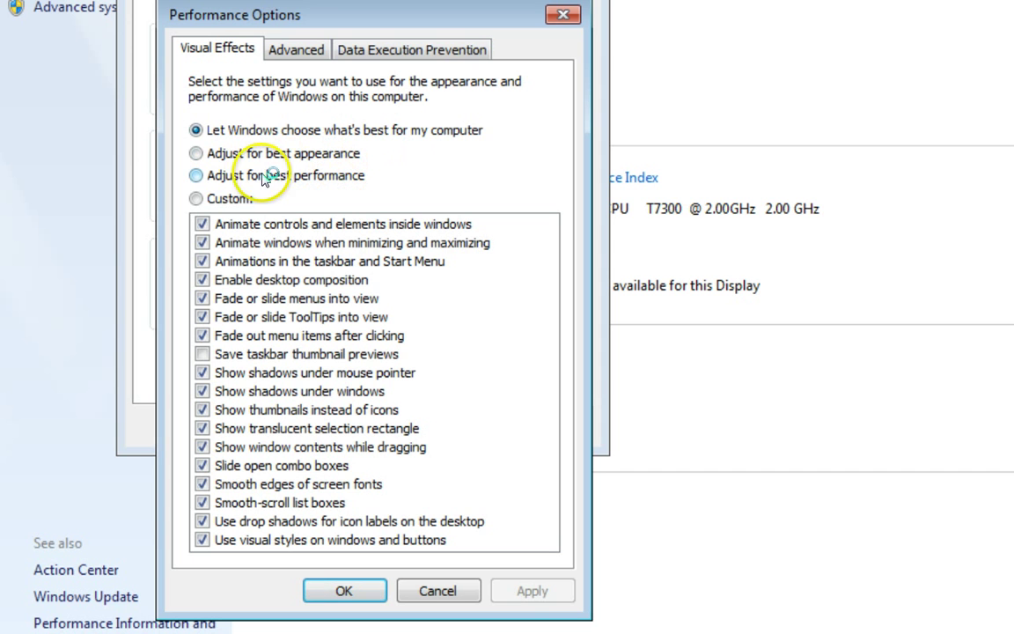
{"action": "left_click", "coordinate": [197, 177]}
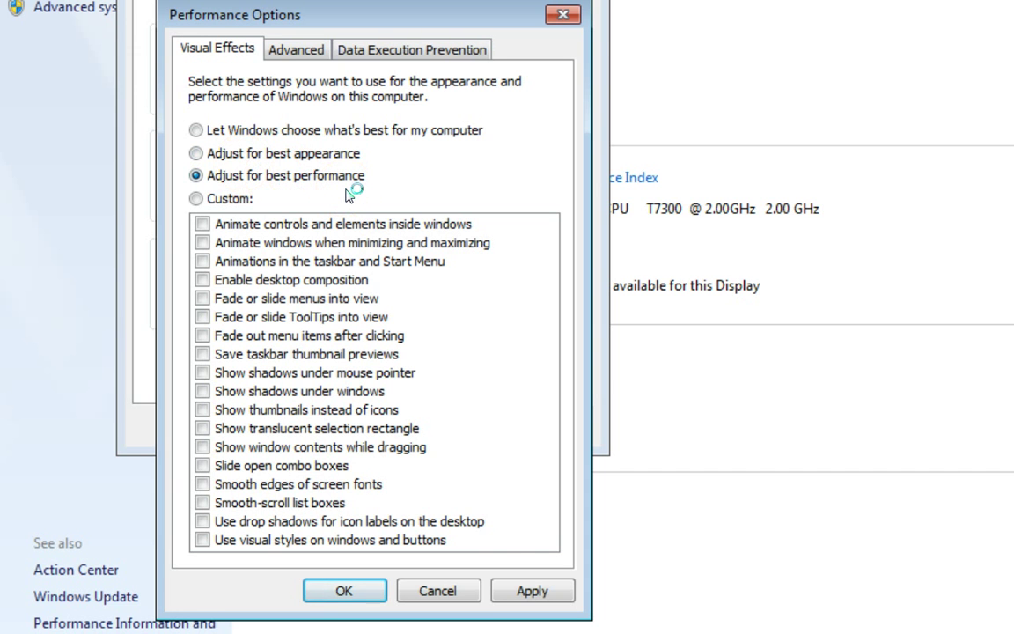
{"action": "left_click", "coordinate": [518, 591]}
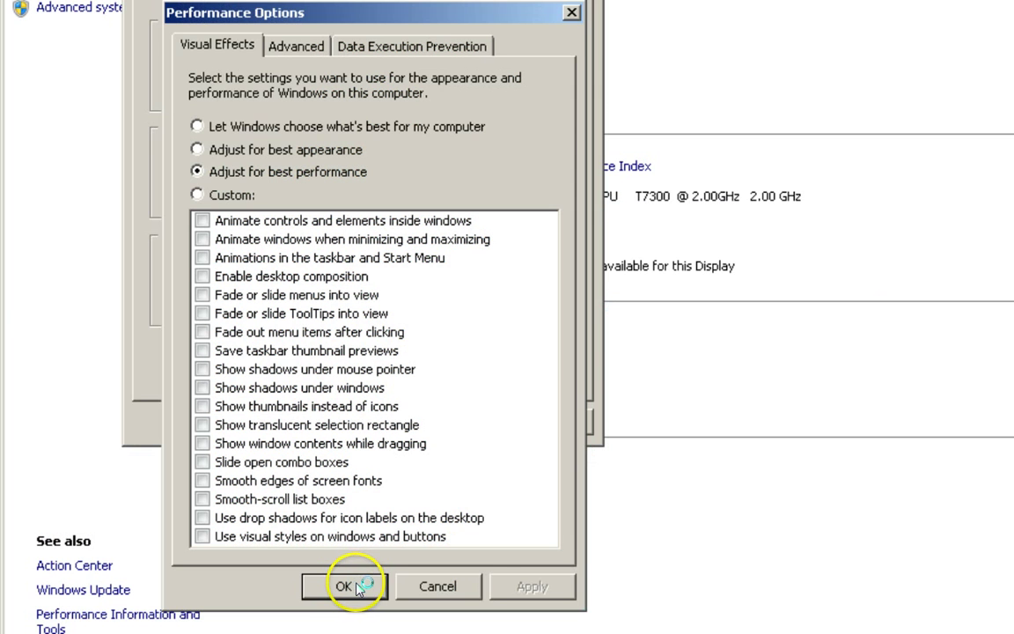
{"action": "left_click", "coordinate": [354, 586]}
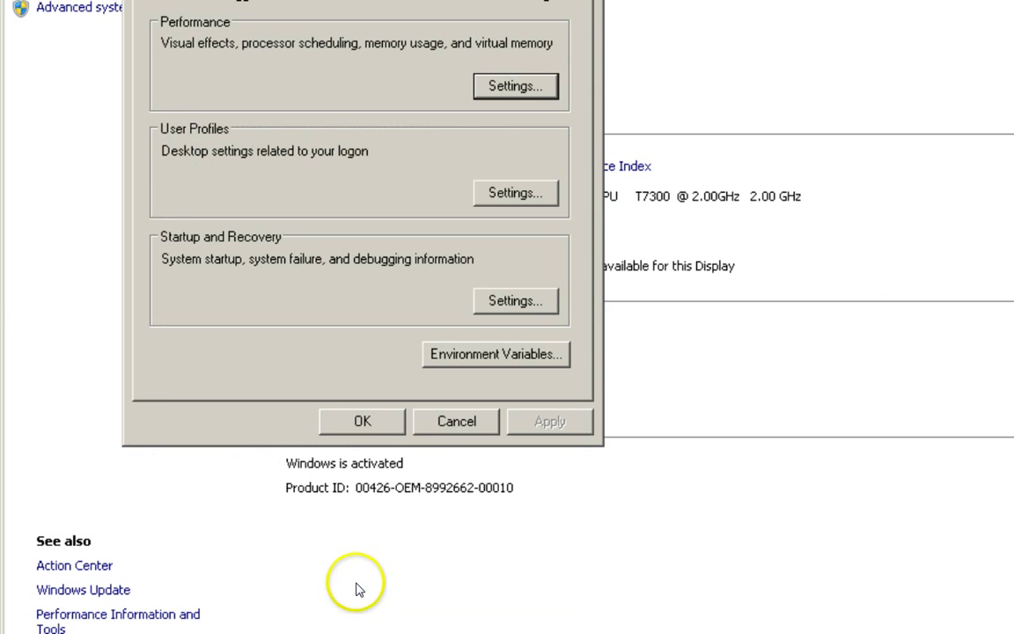
{"action": "left_click", "coordinate": [362, 421]}
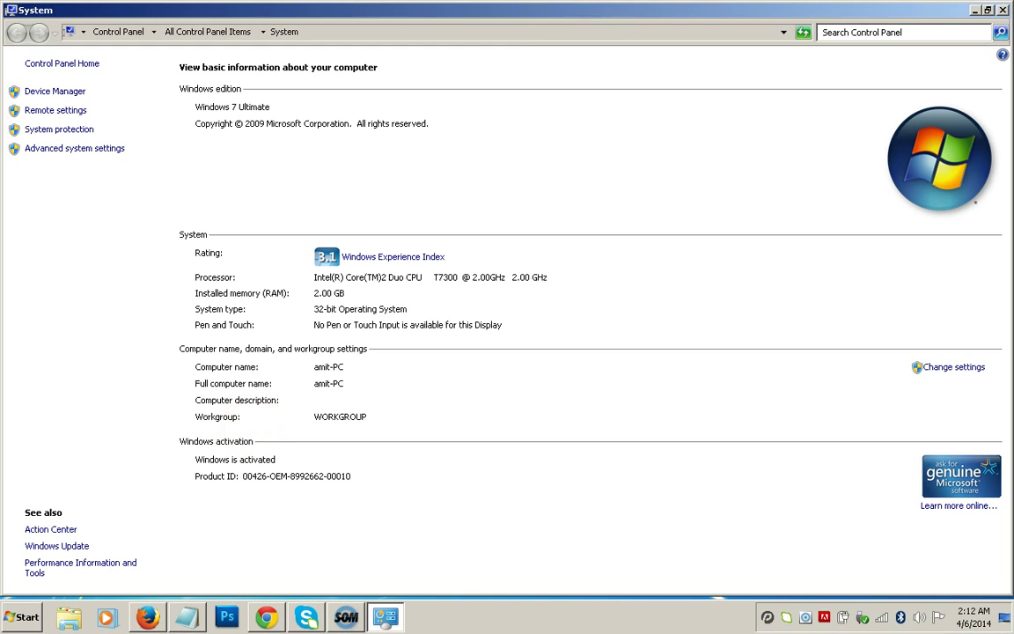
{"action": "left_click", "coordinate": [1003, 10]}
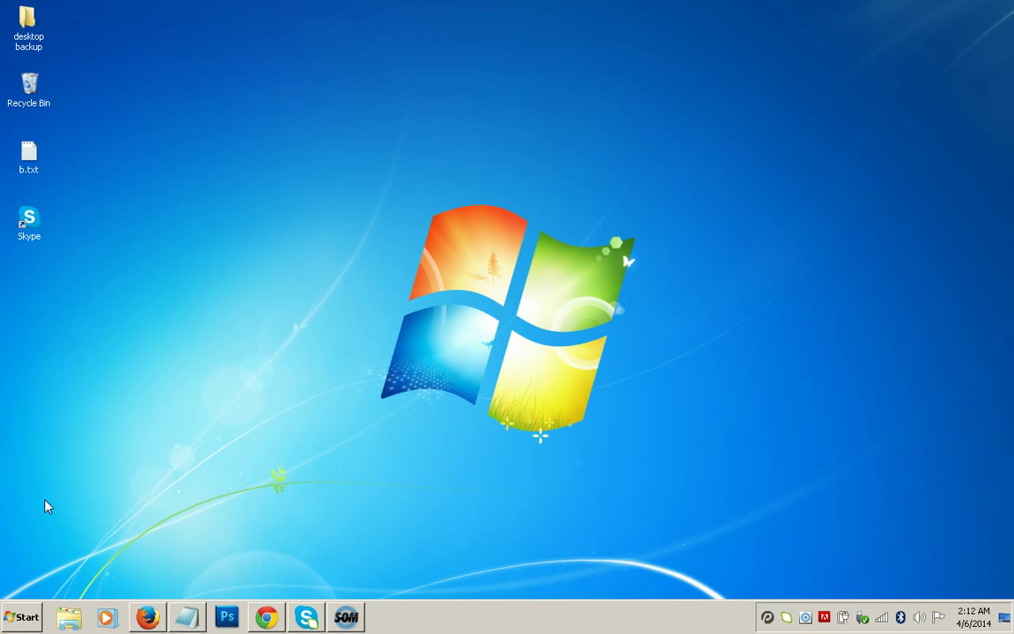
Open Computer Management for this computer and show the Services list under Services and Applications.
{"action": "left_click", "coordinate": [20, 618]}
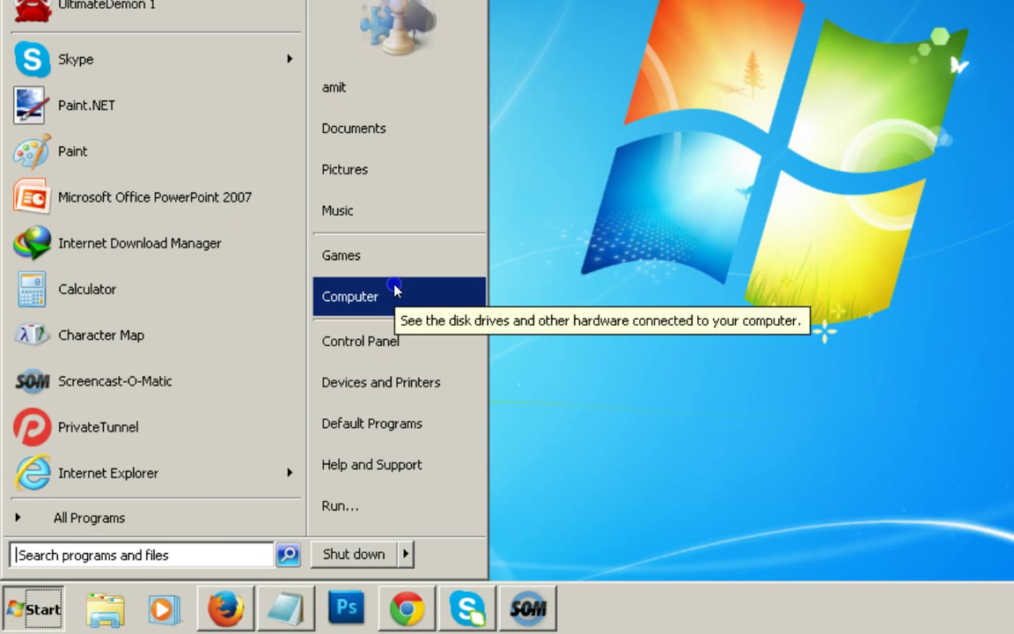
{"action": "right_click", "coordinate": [395, 289]}
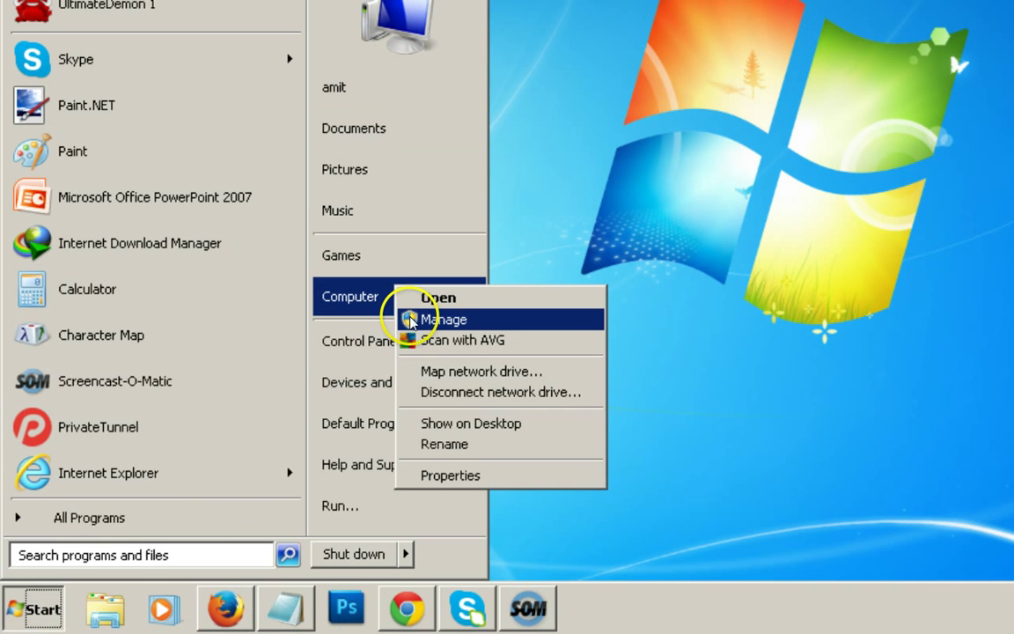
{"action": "left_click", "coordinate": [411, 319]}
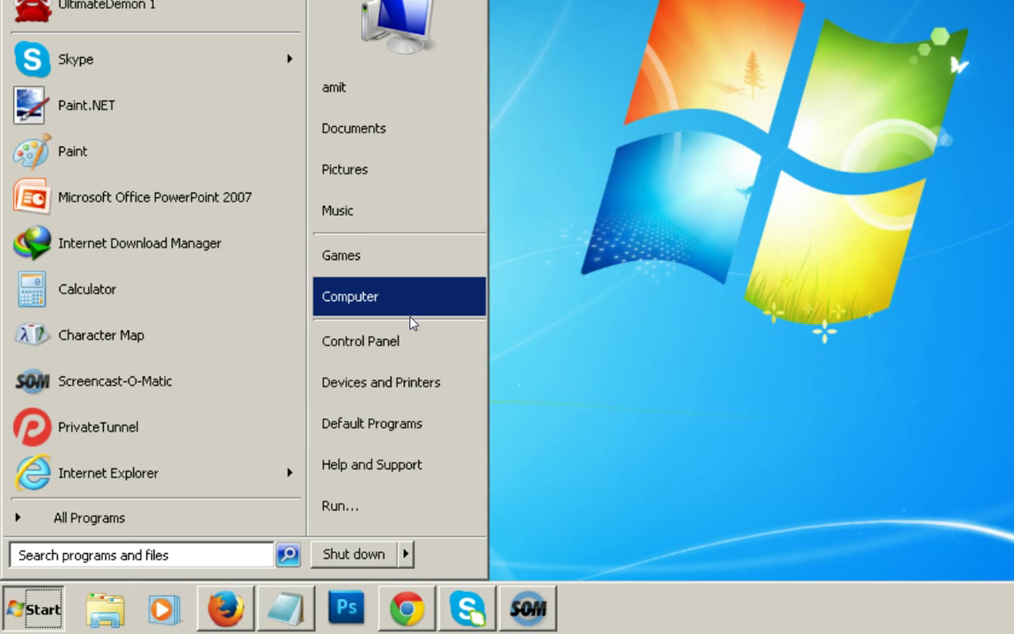
{"action": "left_click", "coordinate": [607, 283]}
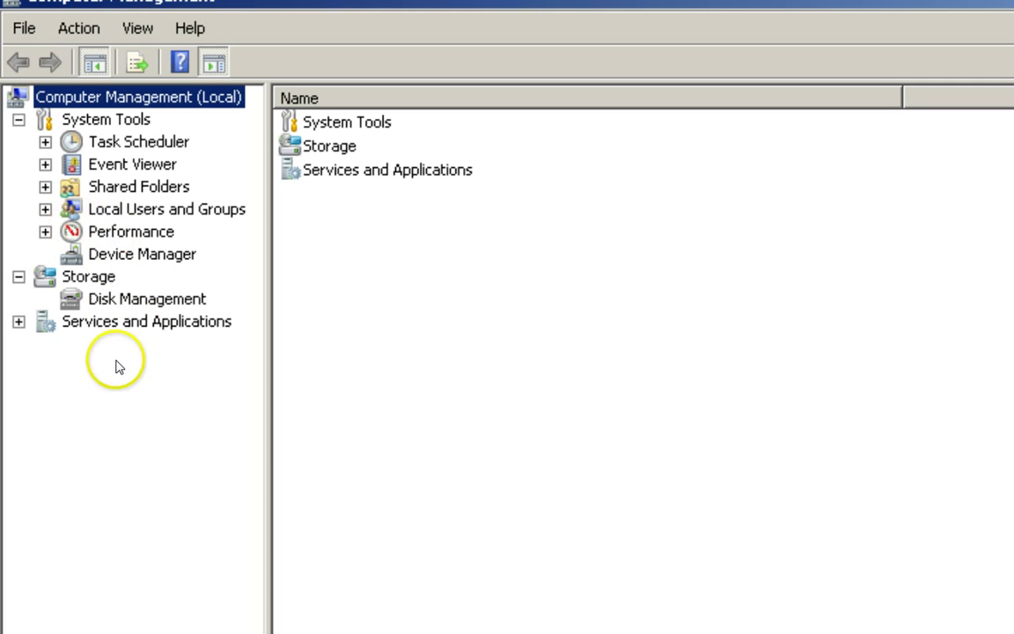
{"action": "double_click", "coordinate": [160, 326]}
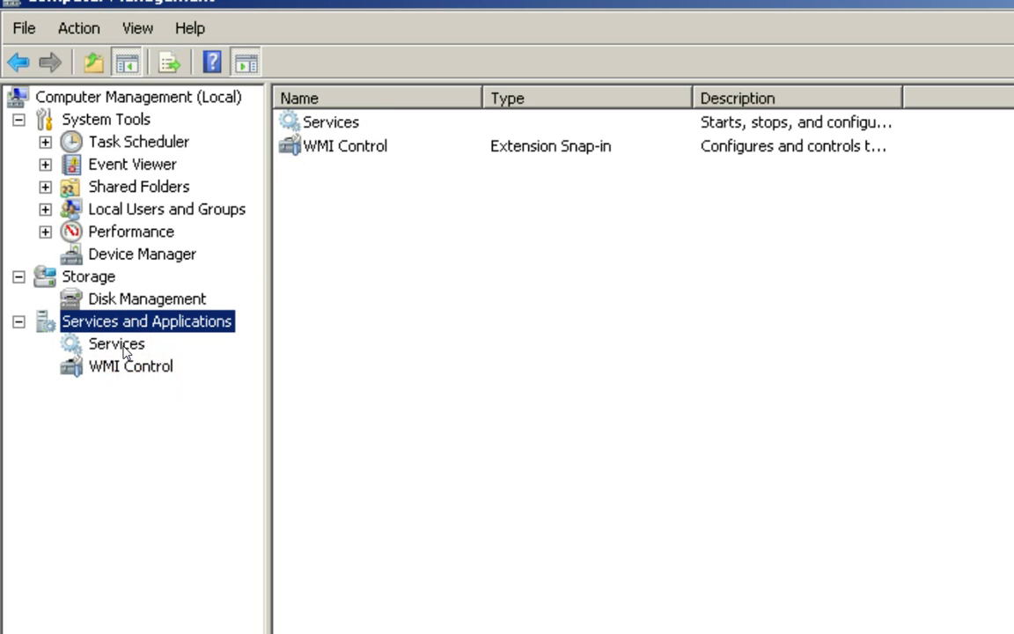
{"action": "left_click", "coordinate": [123, 346]}
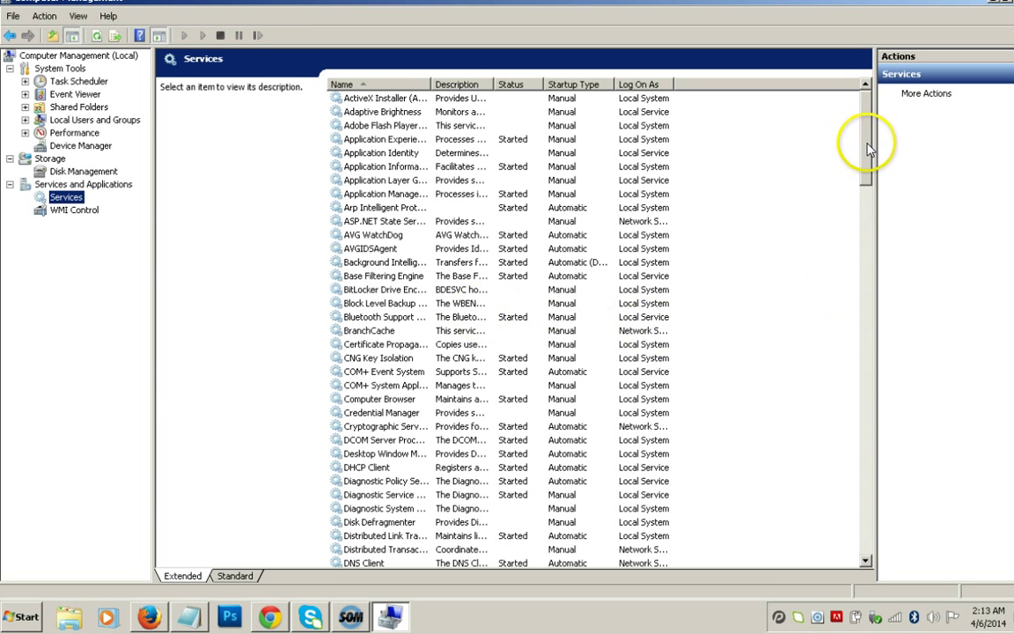
Find the Windows Search service in the services list and stop it.
{"action": "left_click_drag", "start_coordinate": [868, 149], "coordinate": [502, 502]}
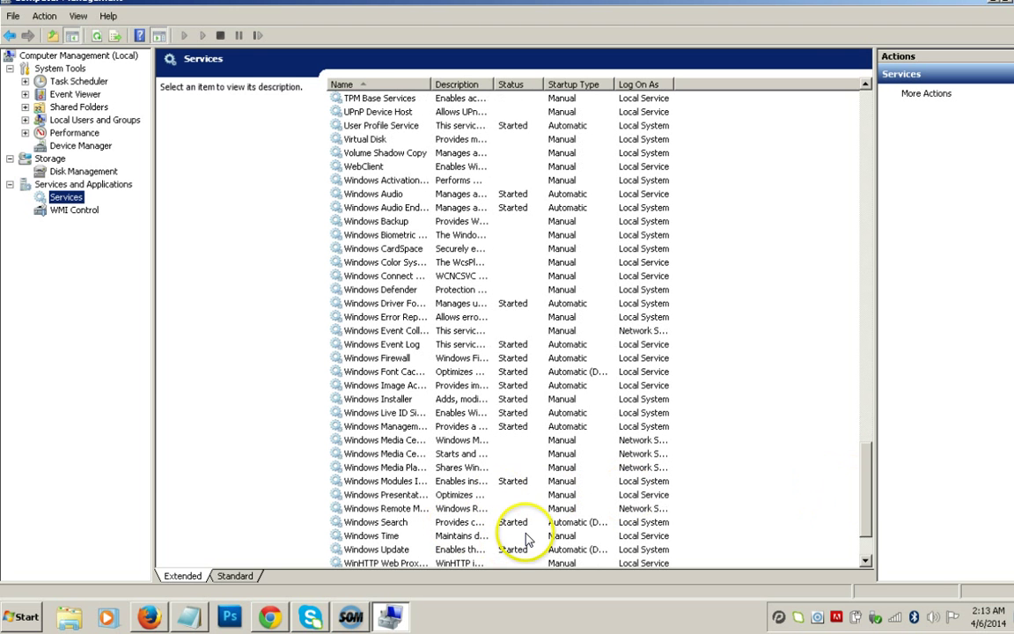
{"action": "left_click", "coordinate": [500, 537]}
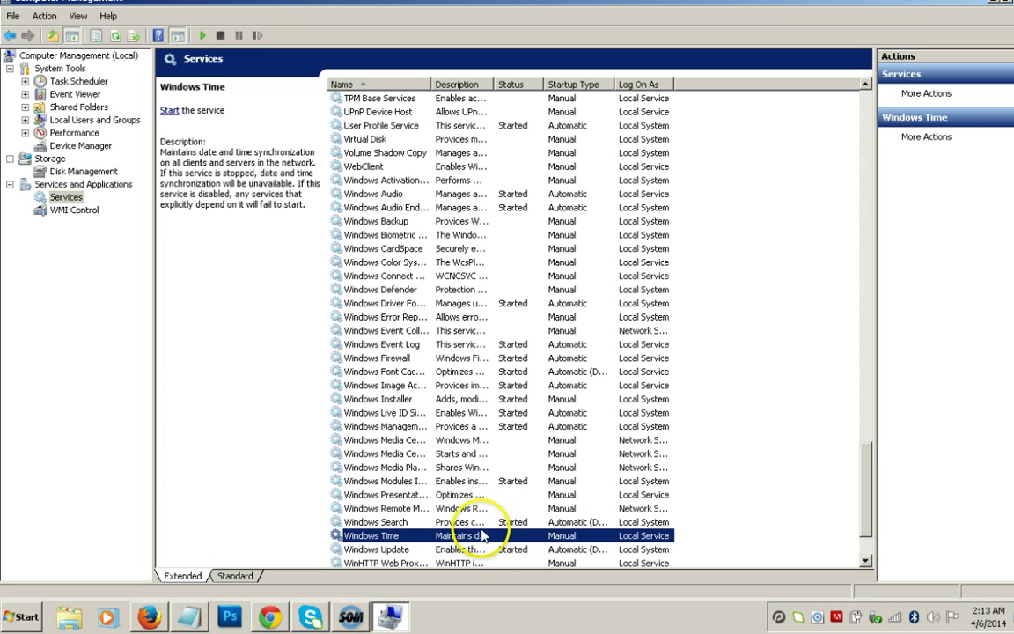
{"action": "left_click", "coordinate": [424, 521]}
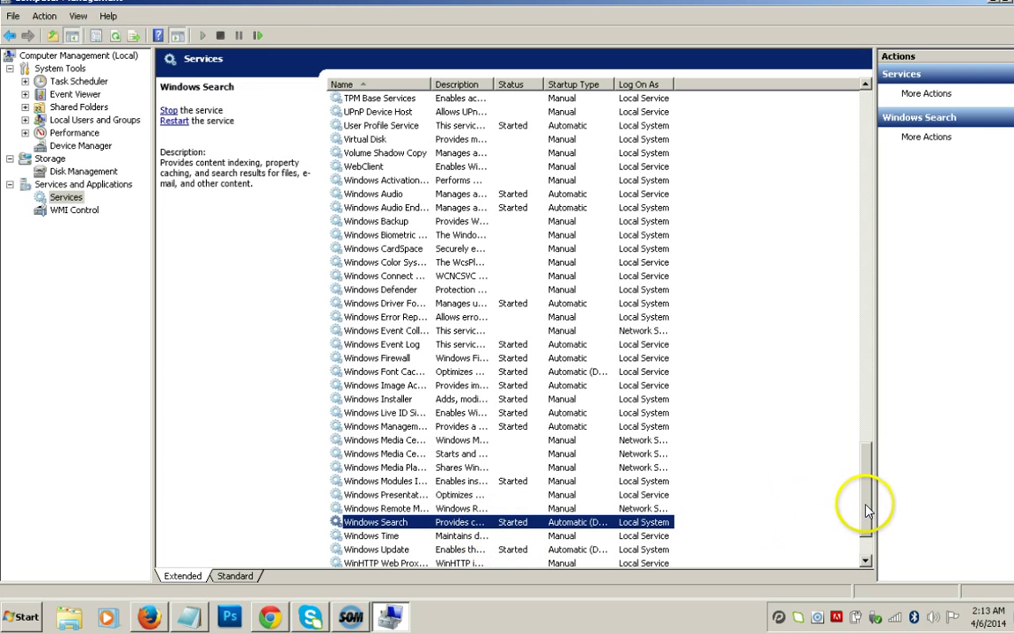
{"action": "left_click_drag", "start_coordinate": [859, 510], "coordinate": [833, 537]}
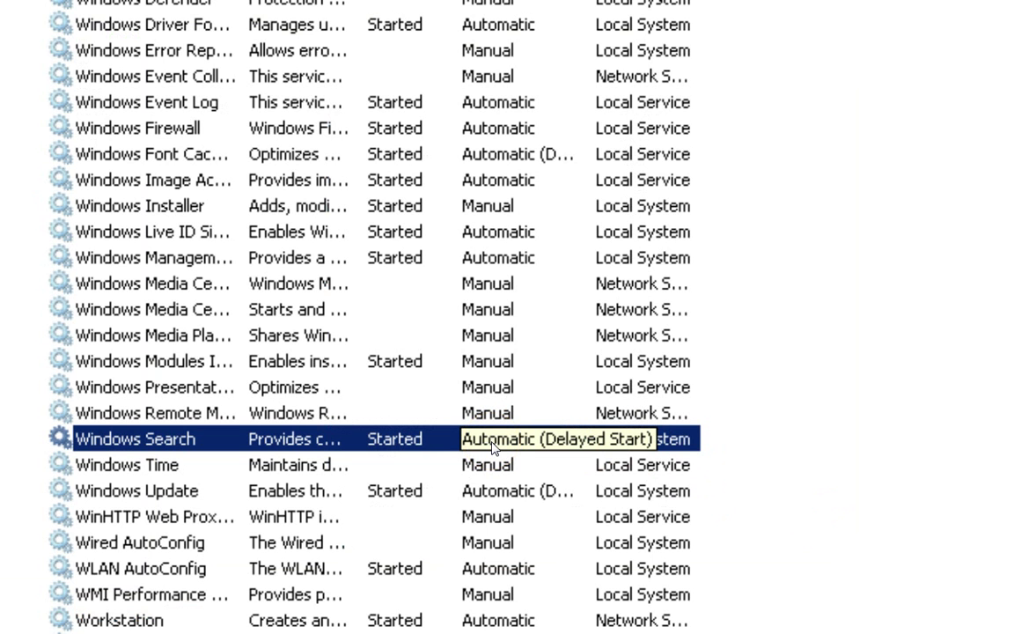
{"action": "left_click", "coordinate": [159, 443]}
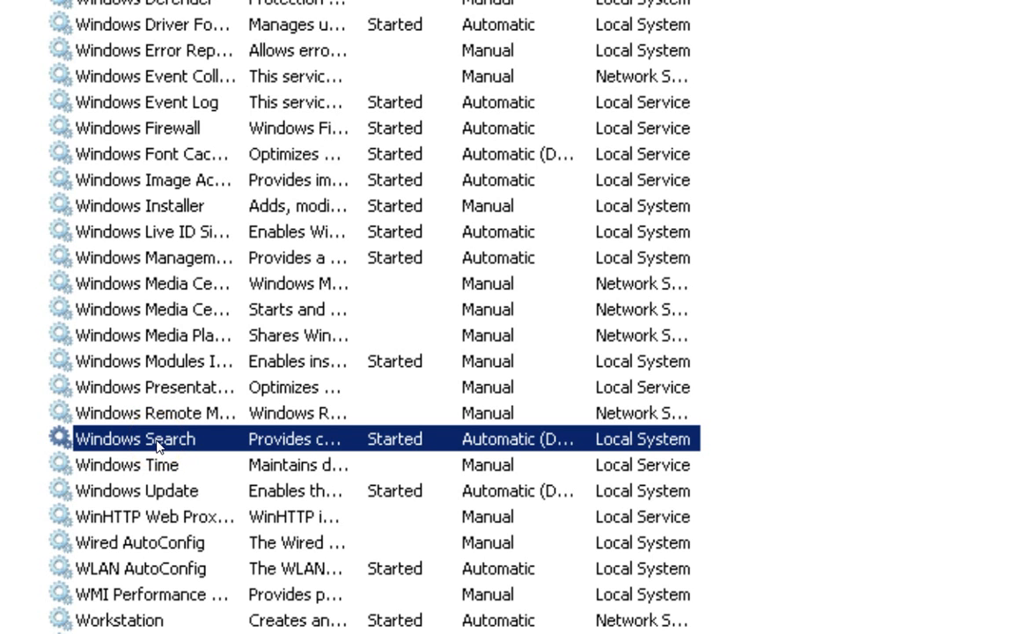
{"action": "right_click", "coordinate": [158, 445]}
{"action": "left_click", "coordinate": [180, 482]}
{"action": "left_click", "coordinate": [291, 107]}
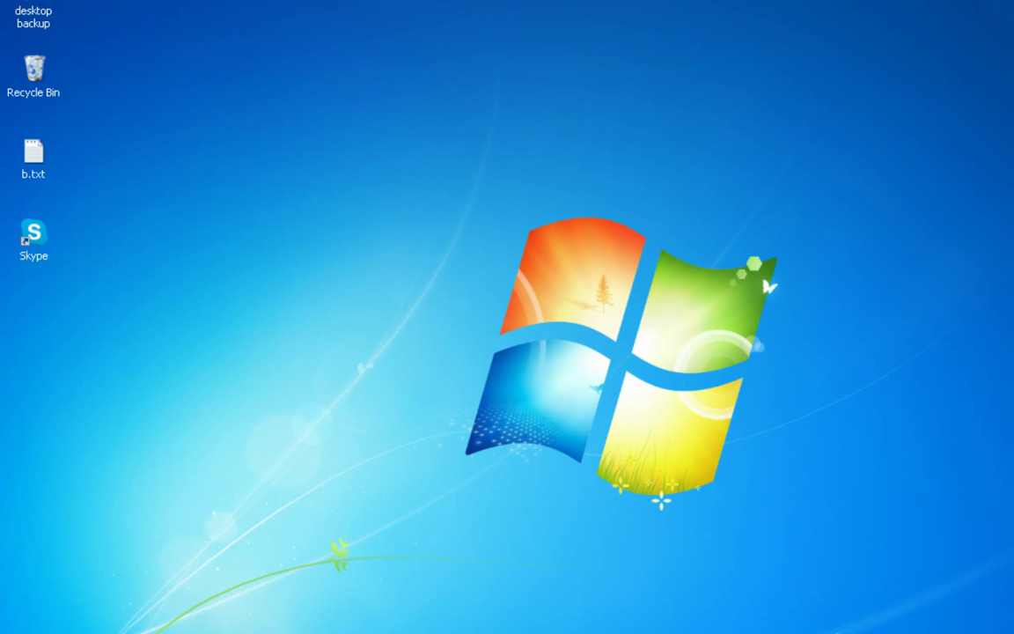
Open Programs and Features in the Control Panel and bring up the list of Windows features.
{"action": "key", "text": "super"}
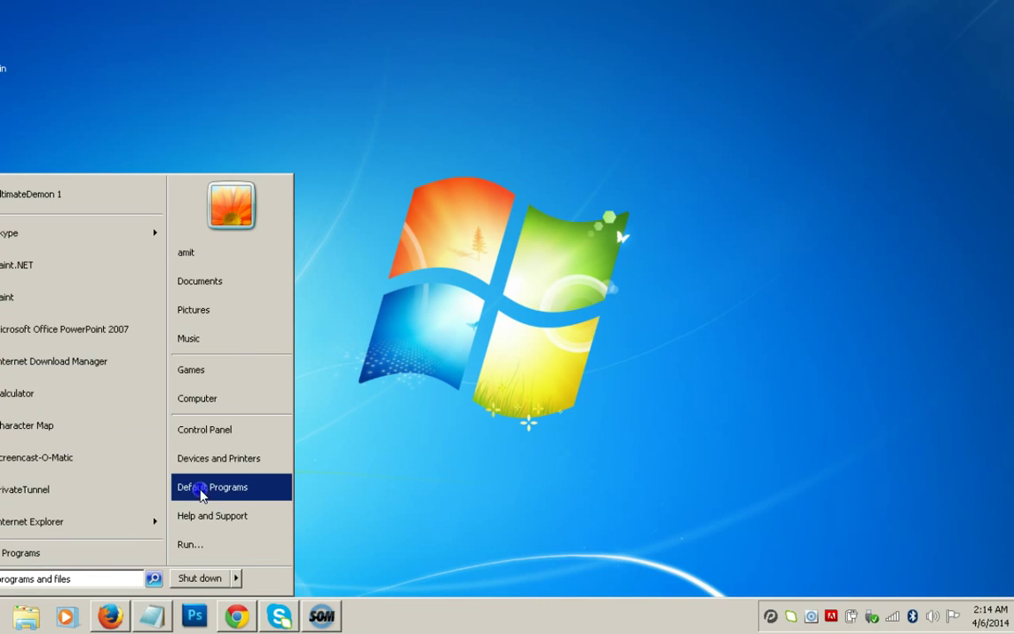
{"action": "left_click", "coordinate": [286, 510]}
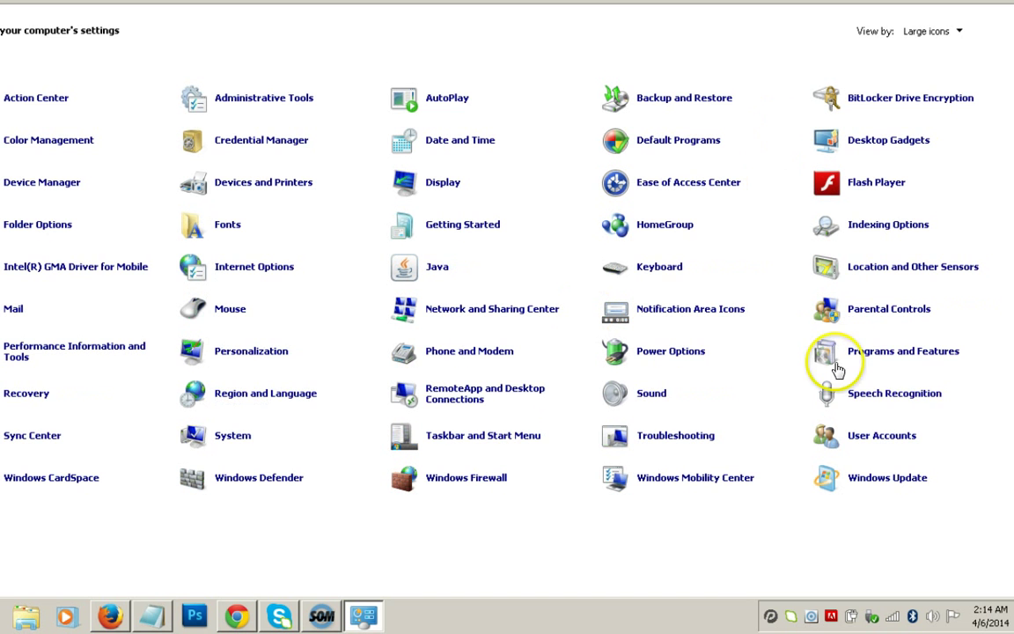
{"action": "left_click", "coordinate": [869, 362]}
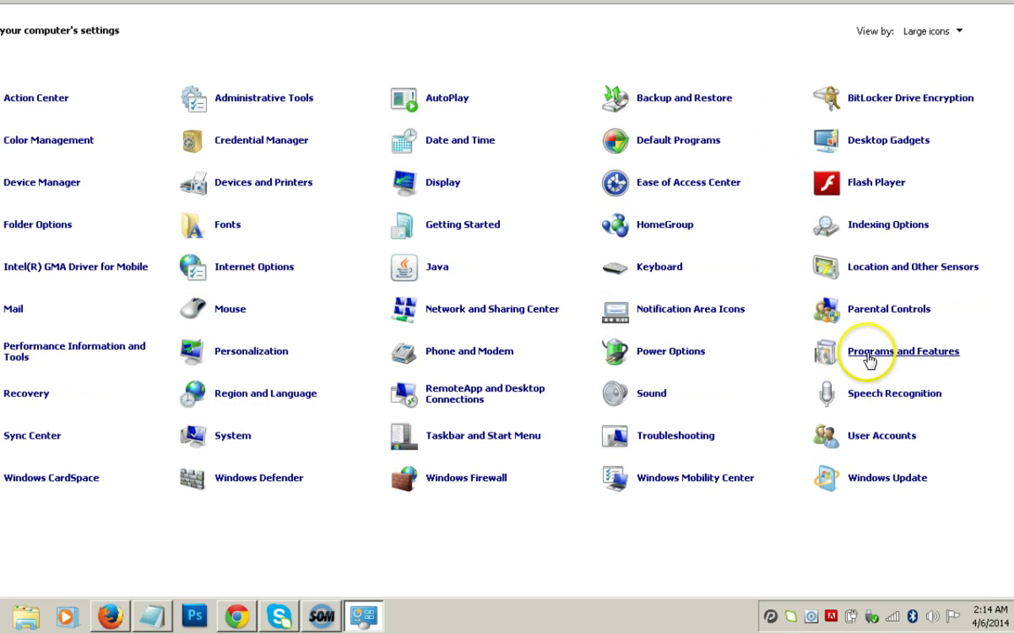
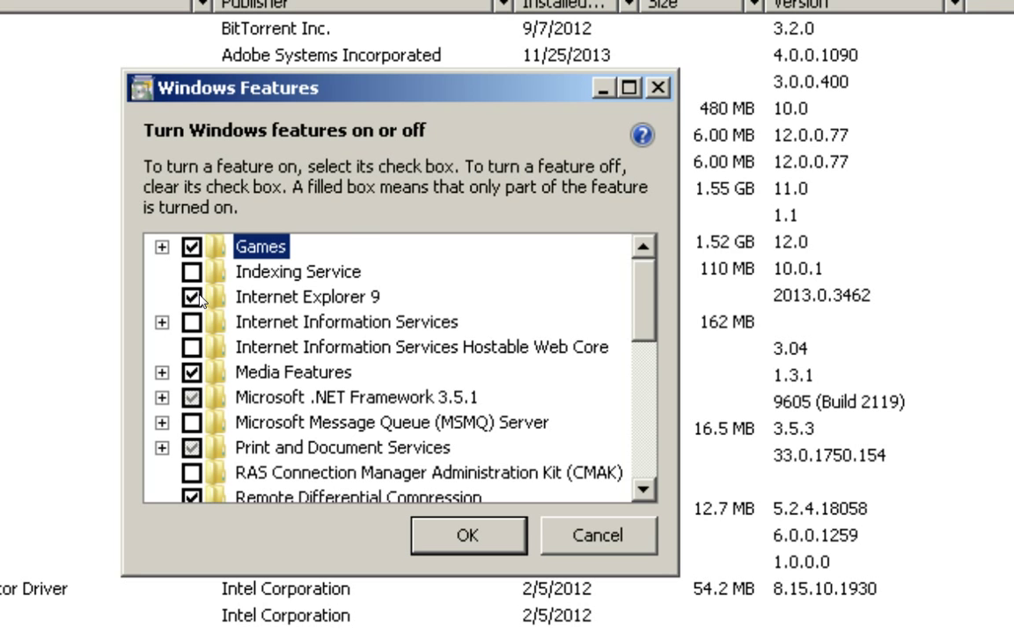
Turn off the Internet Explorer 9 Windows feature, accept the change, and close Programs and Features.
{"action": "left_click", "coordinate": [200, 297]}
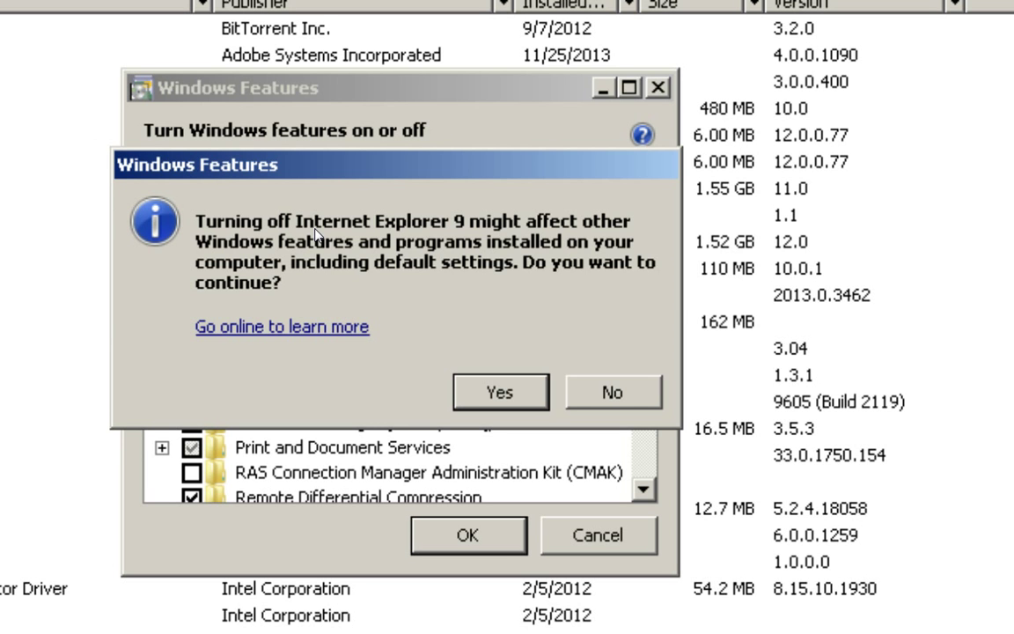
{"action": "left_click", "coordinate": [475, 394]}
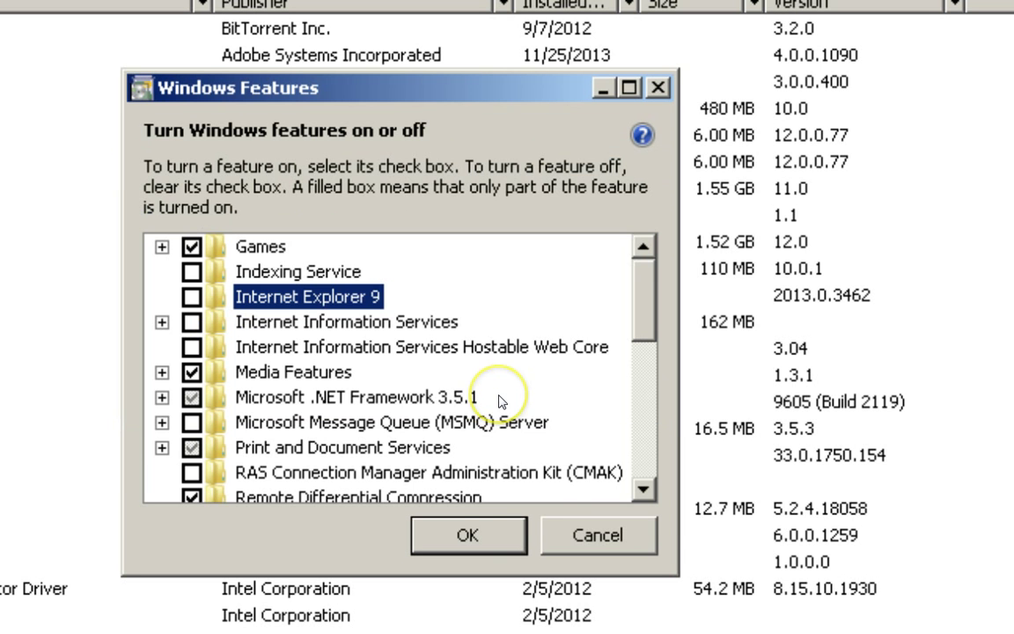
{"action": "left_click", "coordinate": [493, 532]}
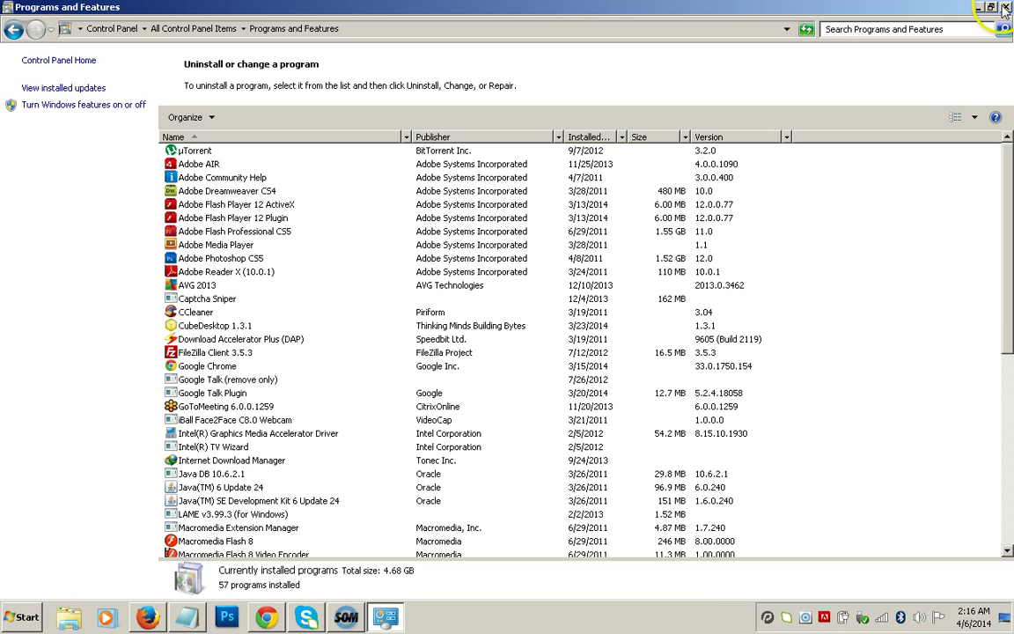
{"action": "left_click", "coordinate": [1005, 7]}
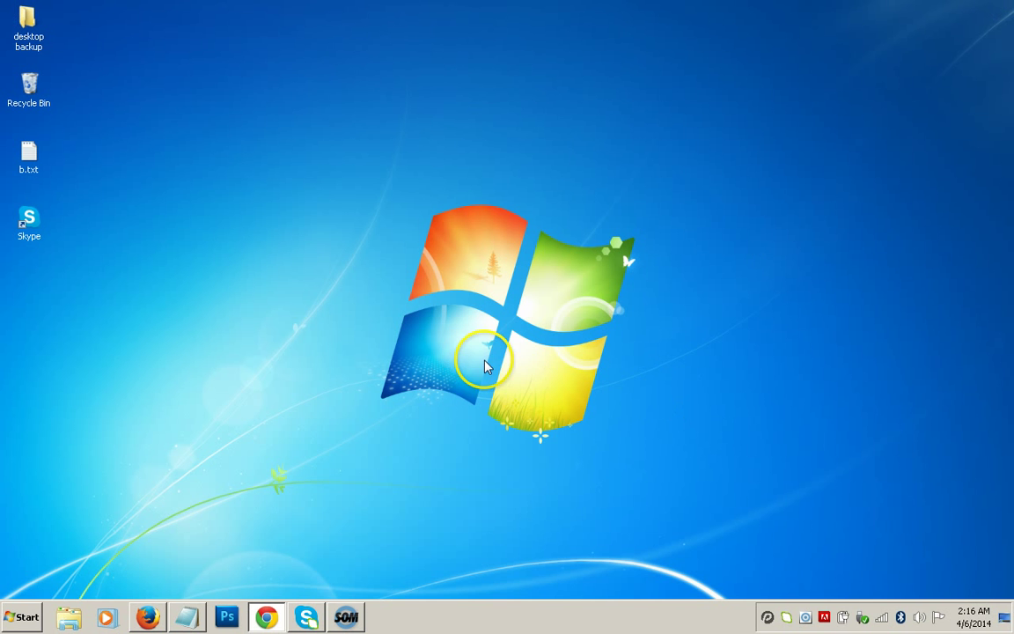